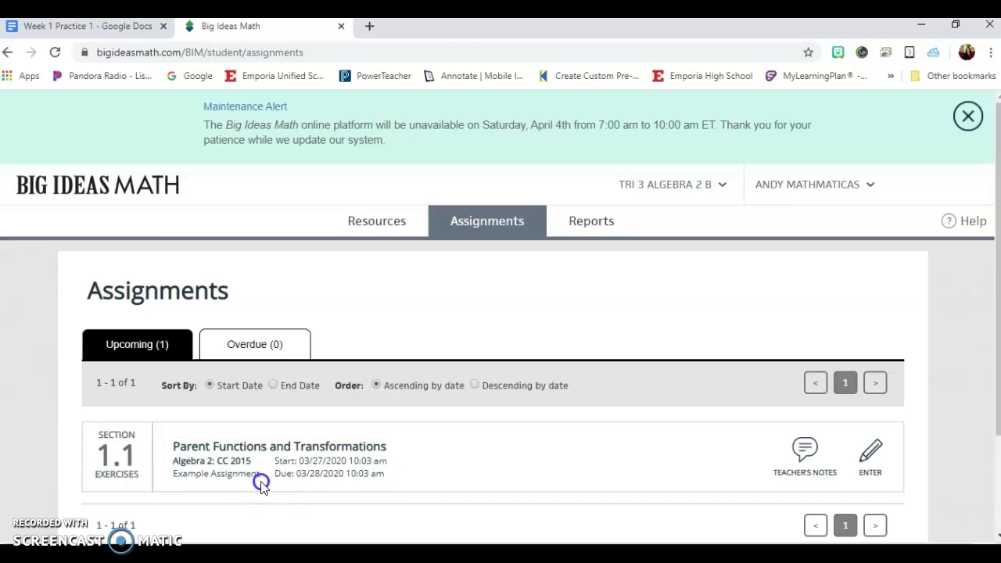
Step: Read the teacher's note for the Section 1.1 Parent Functions and Transformations assignment, and enter the assignment and start it
{"action": "left_click_drag", "start_coordinate": [265, 445], "coordinate": [257, 476]}
{"action": "left_click", "coordinate": [263, 479]}
{"action": "left_click", "coordinate": [275, 474]}
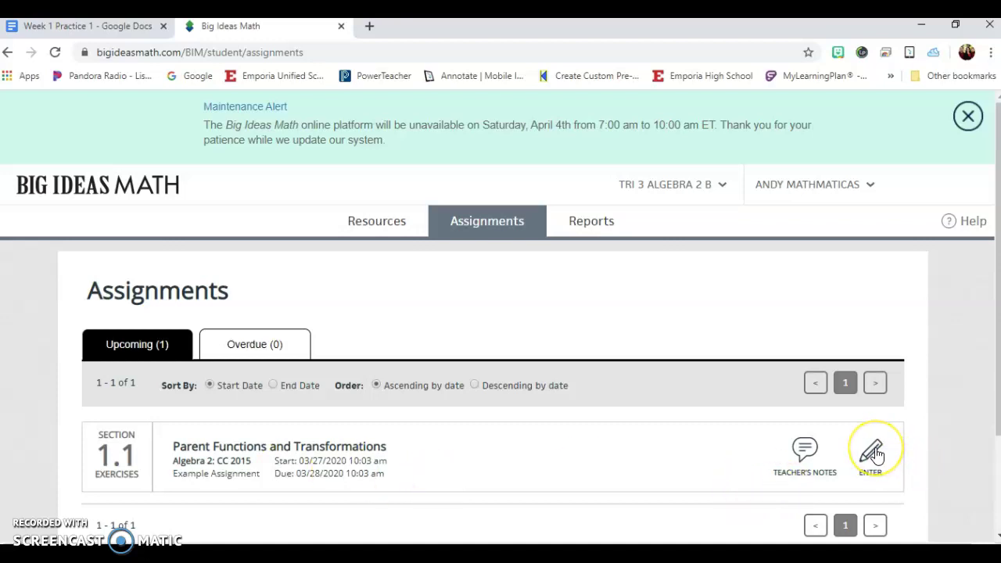
{"action": "left_click", "coordinate": [805, 452]}
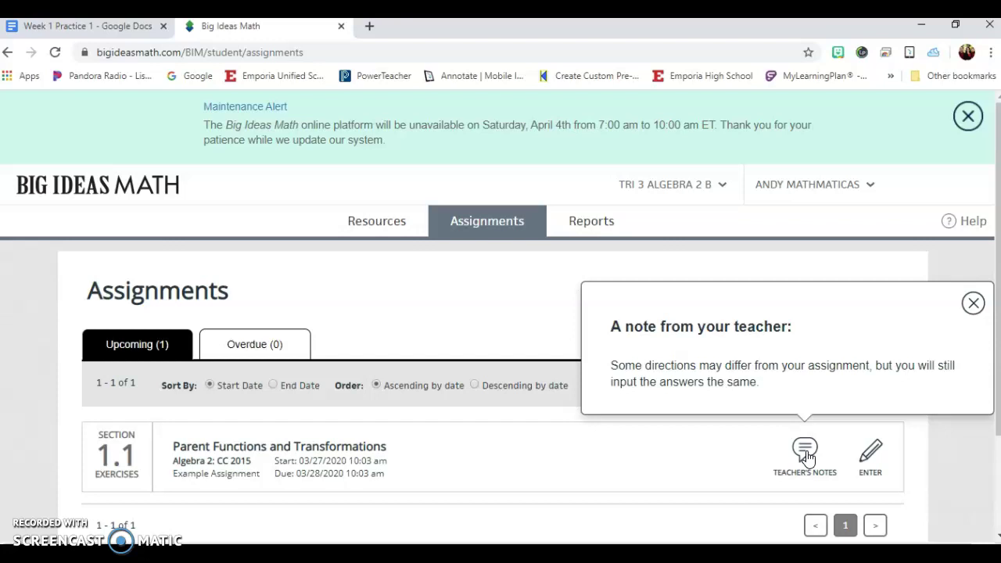
{"action": "left_click", "coordinate": [872, 461]}
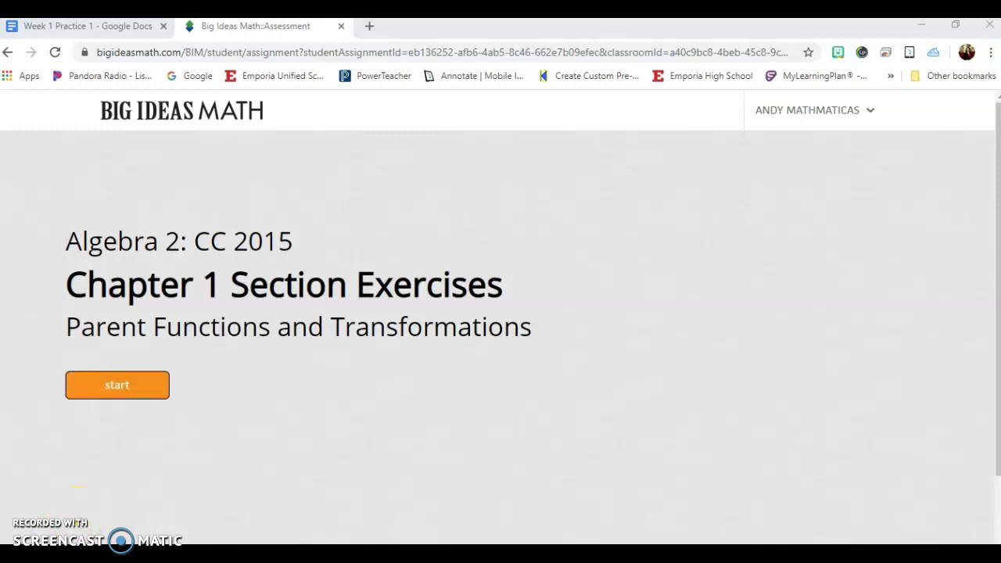
{"action": "left_click", "coordinate": [134, 384]}
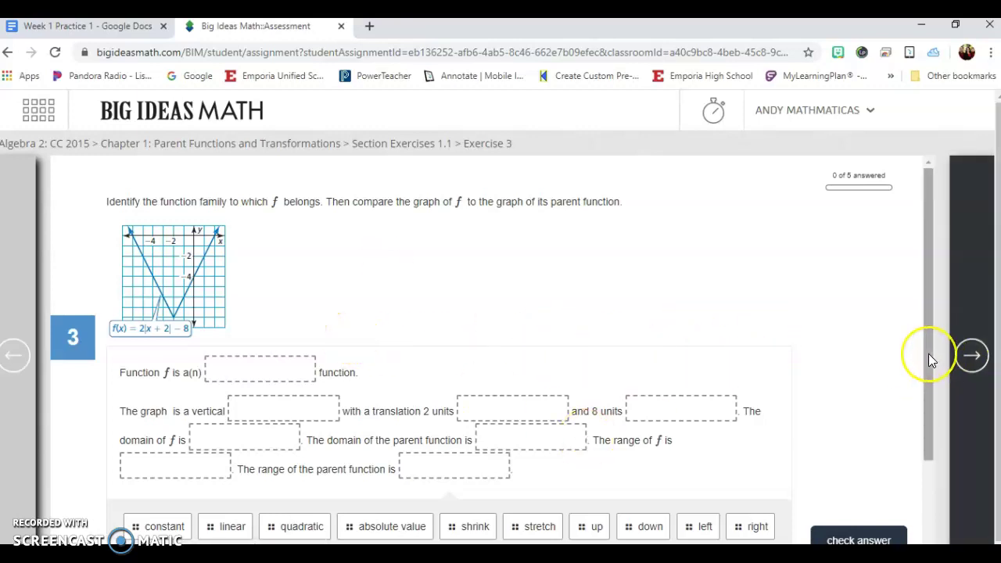
Step: In Exercise 3, describe f as a linear function with a vertical shrink, translated 2 units down and 8 units left
{"action": "left_click_drag", "start_coordinate": [928, 353], "coordinate": [930, 384]}
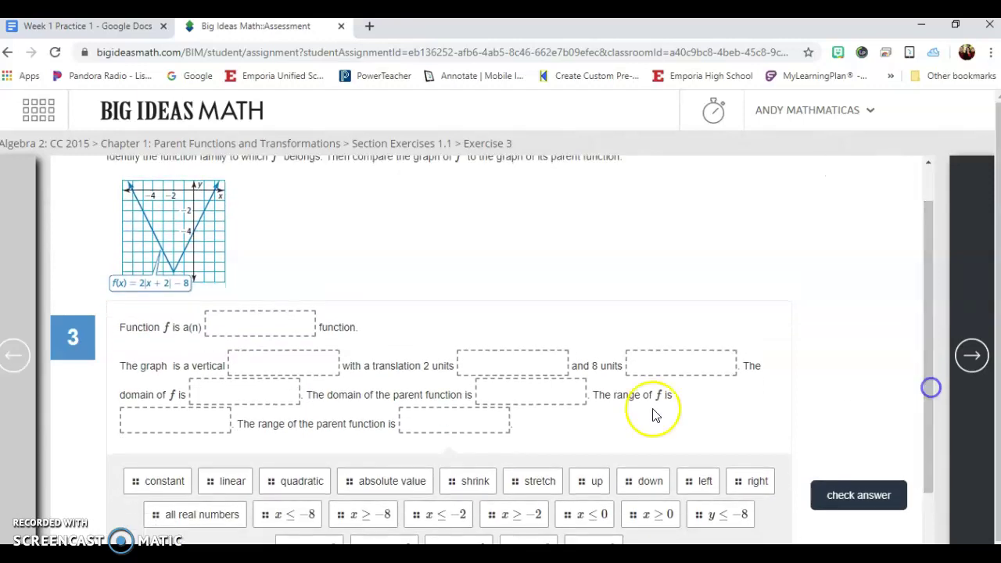
{"action": "left_click_drag", "start_coordinate": [228, 484], "coordinate": [258, 324]}
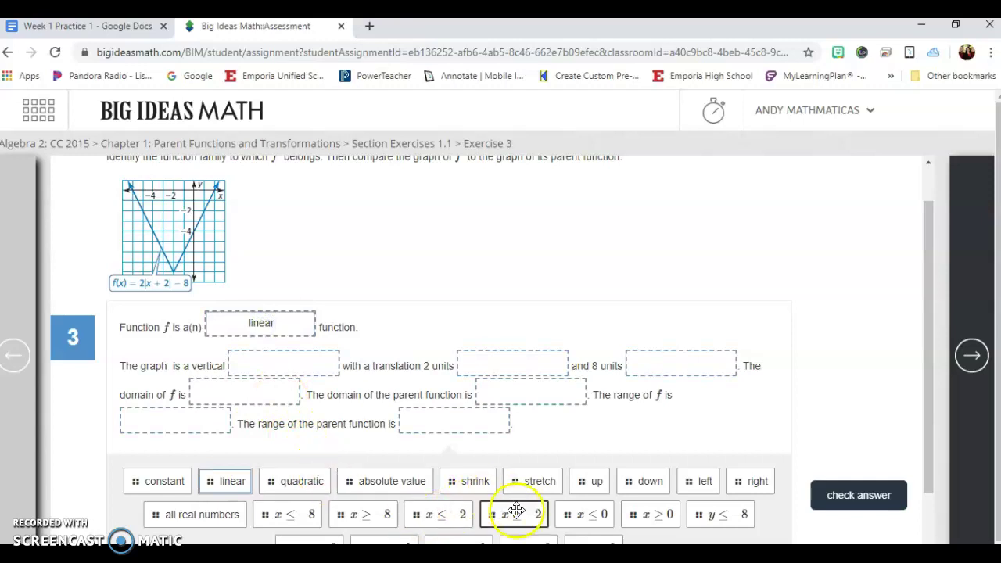
{"action": "left_click_drag", "start_coordinate": [474, 486], "coordinate": [268, 357]}
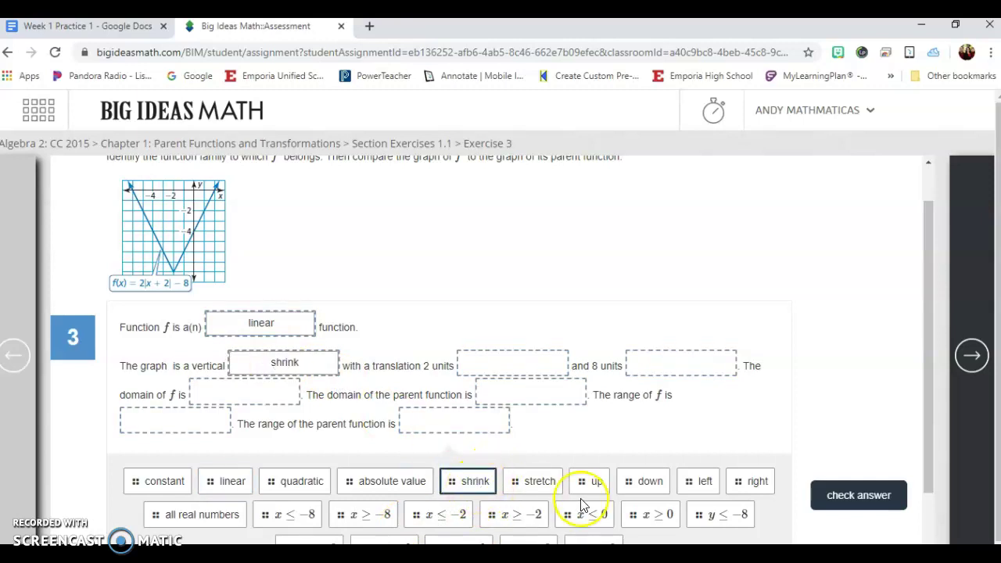
{"action": "left_click_drag", "start_coordinate": [634, 482], "coordinate": [485, 366]}
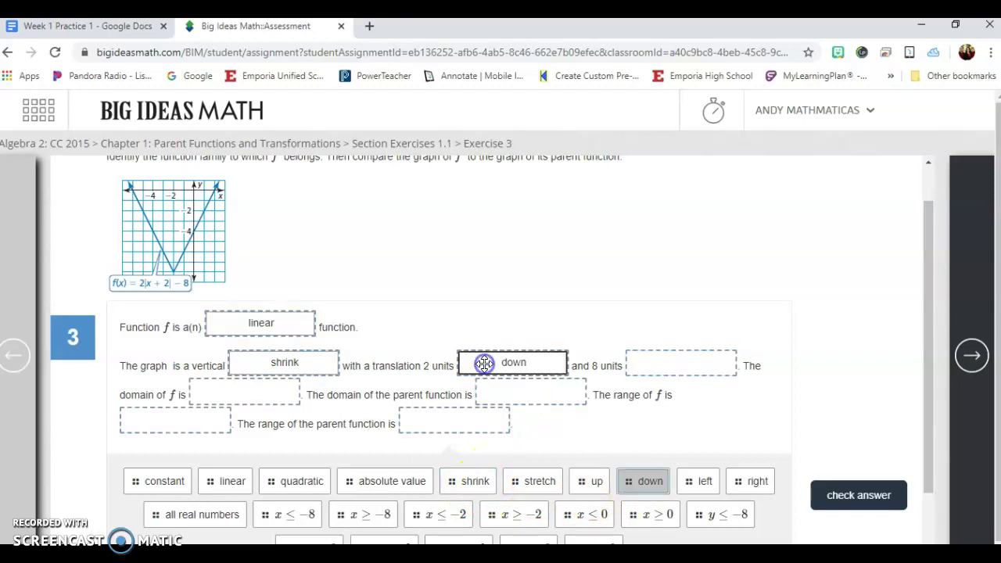
{"action": "left_click_drag", "start_coordinate": [705, 481], "coordinate": [679, 368]}
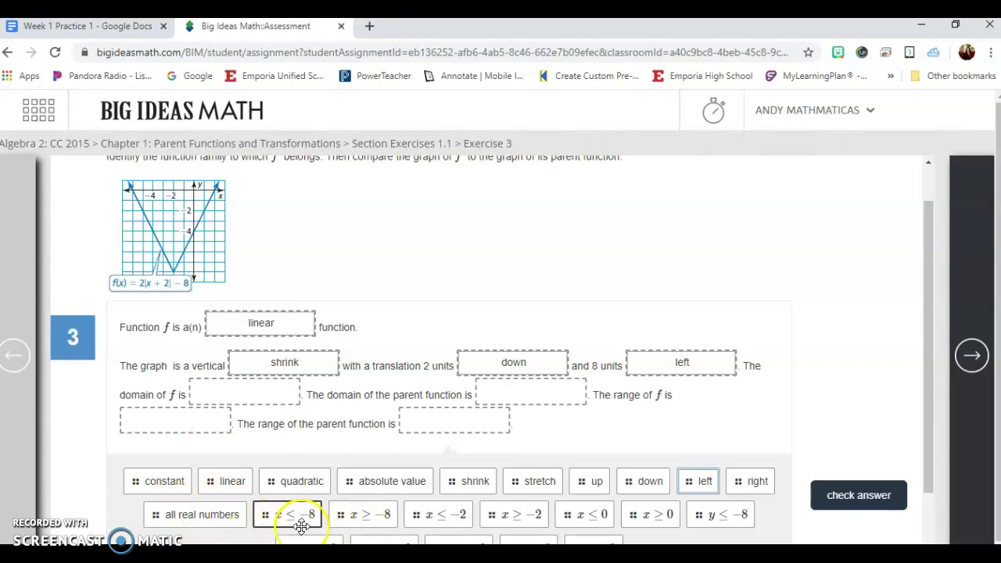
Step: Set both domains to all real numbers, the range of f to y ≤ −2 and the parent's range to y ≥ −8, and check the answers
{"action": "left_click_drag", "start_coordinate": [225, 514], "coordinate": [250, 405]}
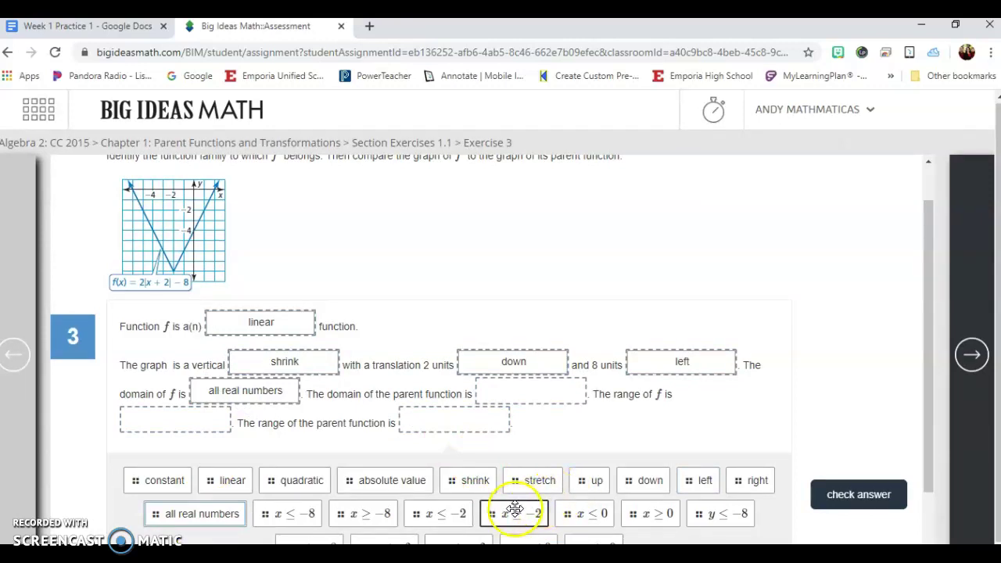
{"action": "left_click_drag", "start_coordinate": [223, 514], "coordinate": [537, 348]}
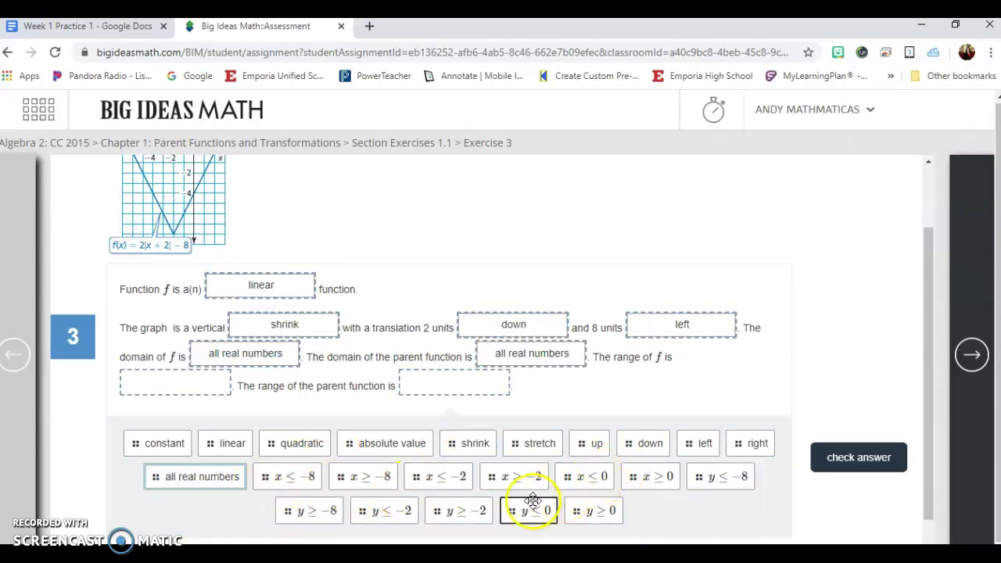
{"action": "left_click_drag", "start_coordinate": [391, 512], "coordinate": [179, 358]}
{"action": "left_click_drag", "start_coordinate": [334, 480], "coordinate": [466, 342]}
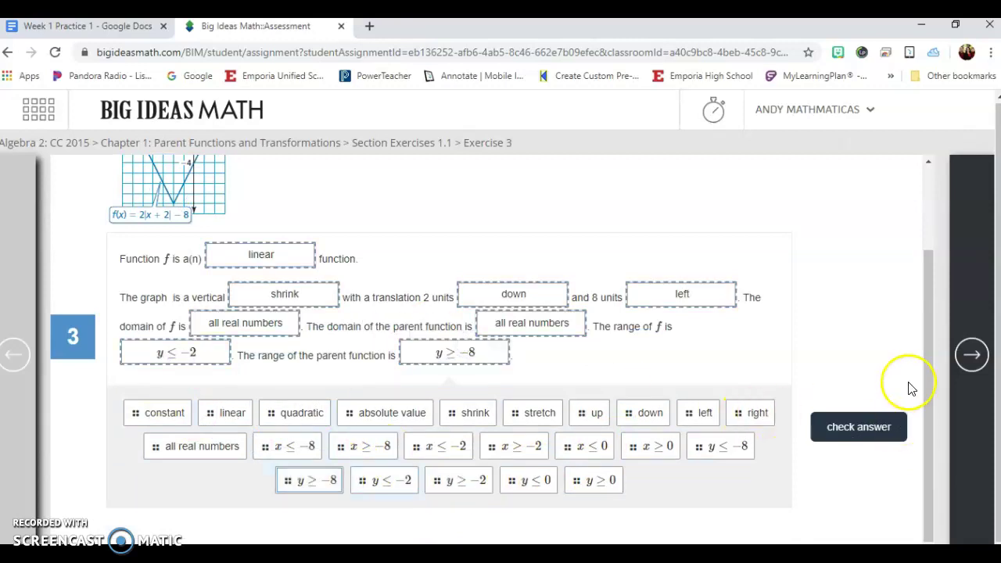
{"action": "left_click_drag", "start_coordinate": [929, 354], "coordinate": [929, 394]}
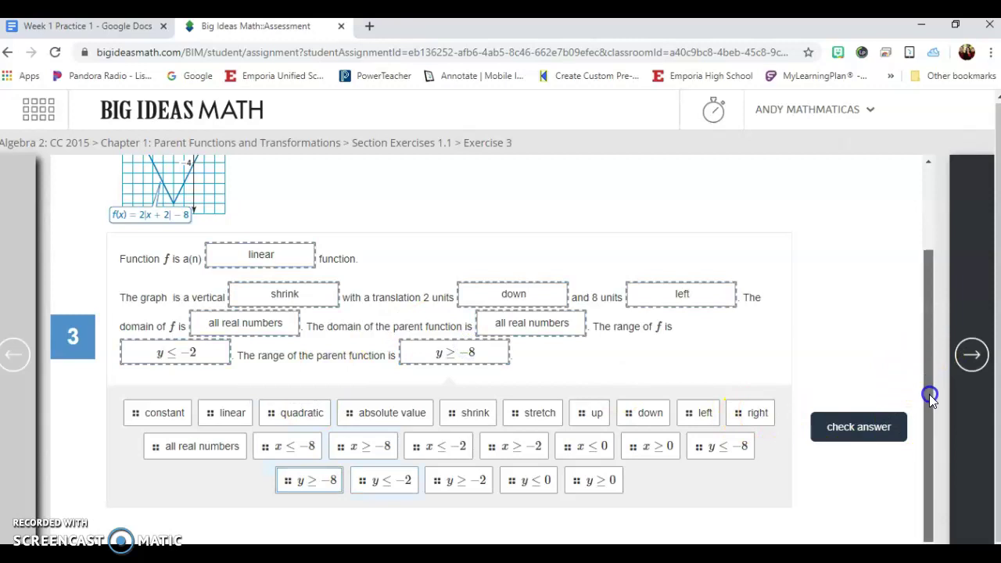
{"action": "left_click", "coordinate": [881, 429]}
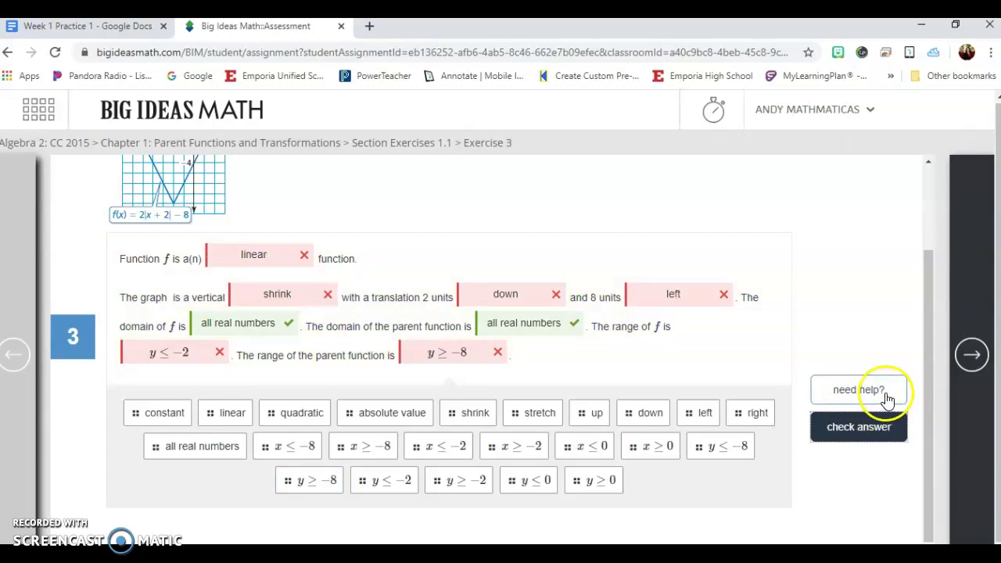
Step: Complete Exercise 28 as a reflection in the x-axis followed by a translation 5 units up of the parent linear function
{"action": "left_click", "coordinate": [963, 357]}
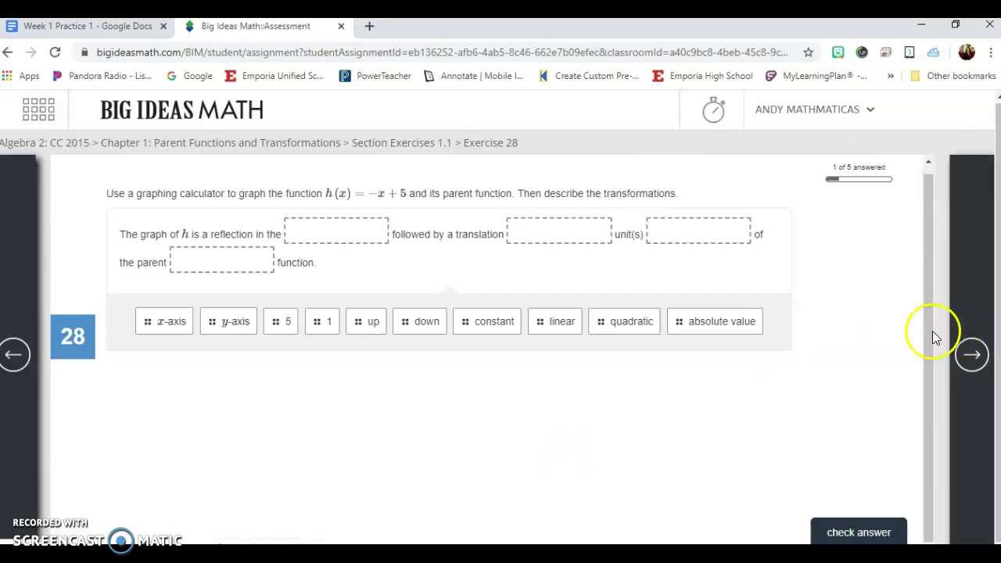
{"action": "scroll", "coordinate": [931, 328], "scroll_direction": "up", "scroll_amount": 1}
{"action": "left_click_drag", "start_coordinate": [105, 205], "coordinate": [137, 197]}
{"action": "left_click_drag", "start_coordinate": [430, 201], "coordinate": [480, 198]}
{"action": "left_click_drag", "start_coordinate": [543, 201], "coordinate": [709, 202]}
{"action": "left_click", "coordinate": [449, 412]}
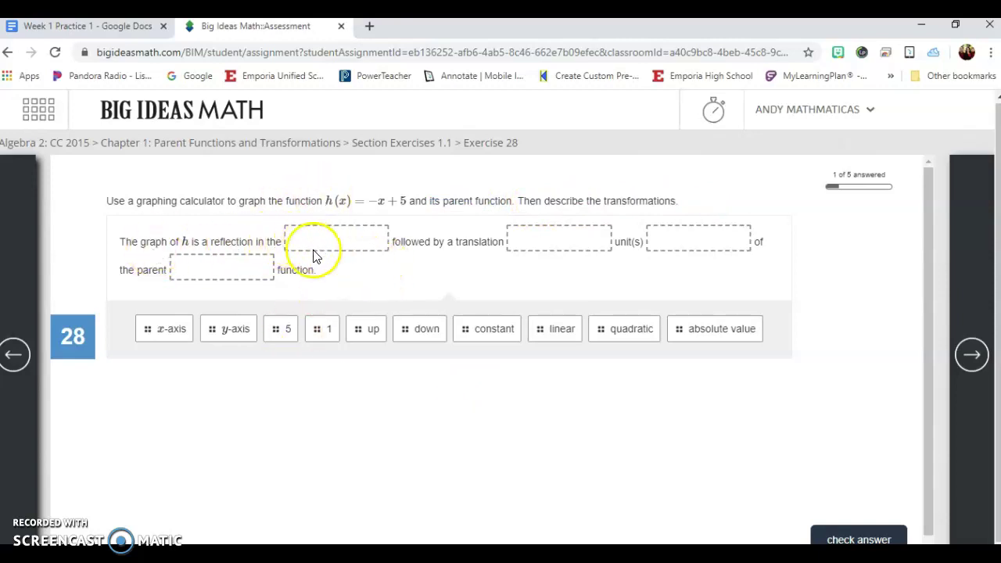
{"action": "left_click_drag", "start_coordinate": [161, 331], "coordinate": [334, 242]}
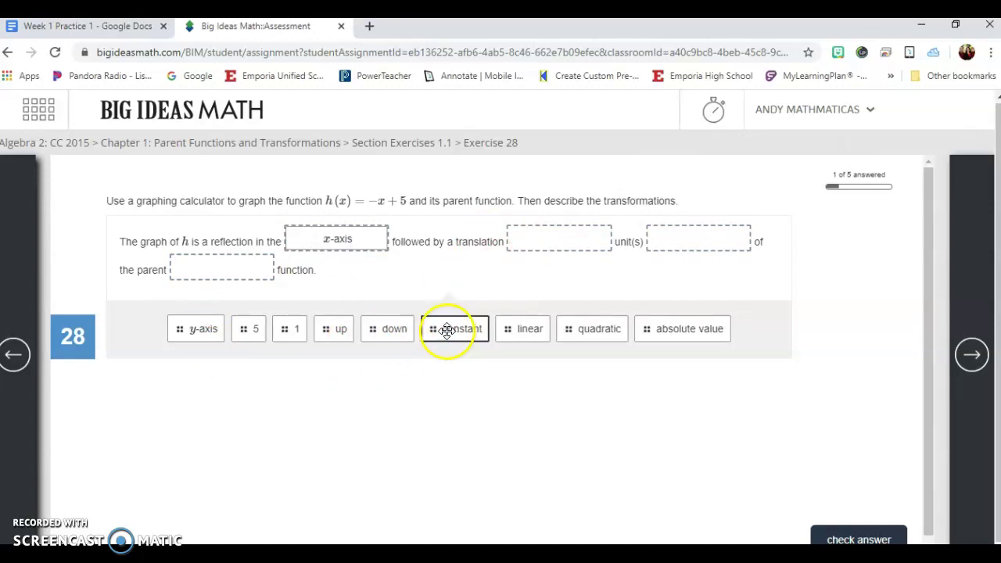
{"action": "left_click", "coordinate": [565, 242]}
{"action": "left_click_drag", "start_coordinate": [255, 328], "coordinate": [546, 236]}
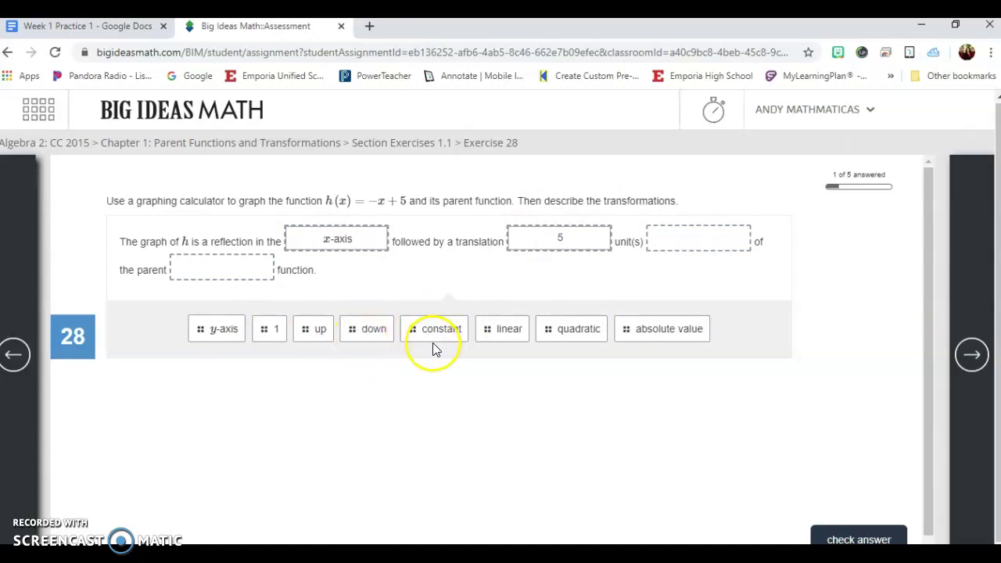
{"action": "left_click_drag", "start_coordinate": [310, 332], "coordinate": [702, 244]}
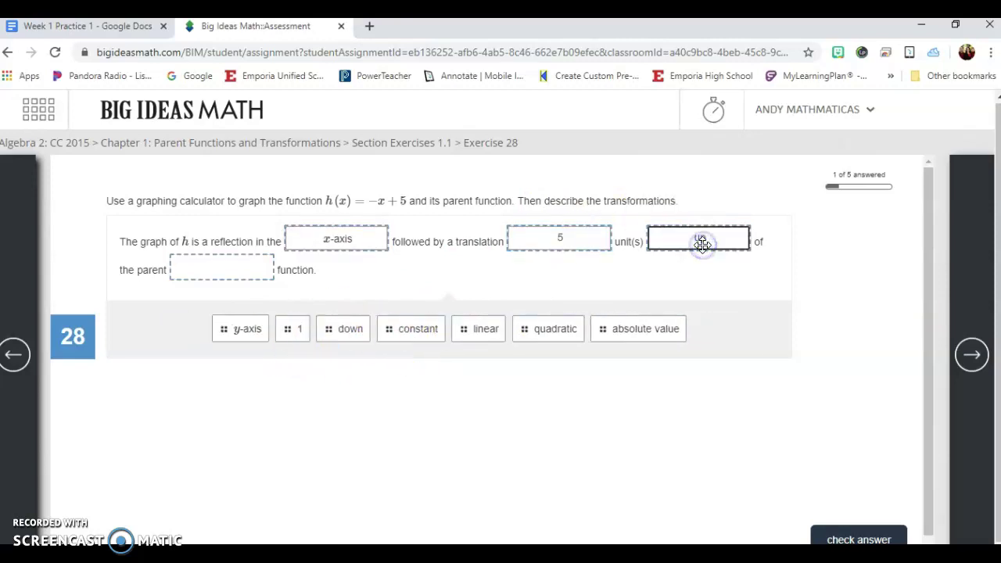
{"action": "left_click_drag", "start_coordinate": [463, 334], "coordinate": [214, 269]}
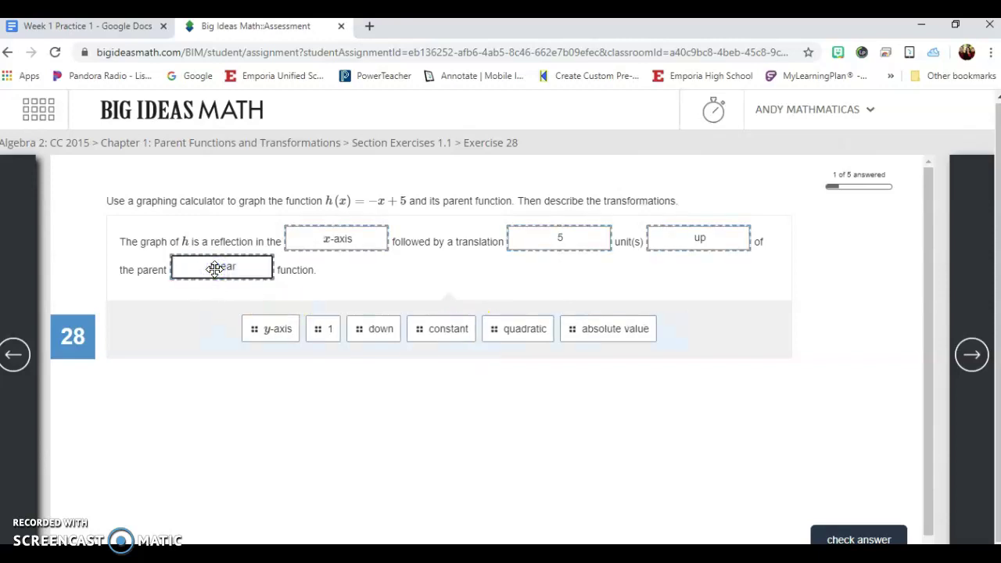
Step: Answer Exercise 30 as a vertical shrink followed by a translation 1 unit up of the parent absolute value function, and check it
{"action": "left_click", "coordinate": [973, 356]}
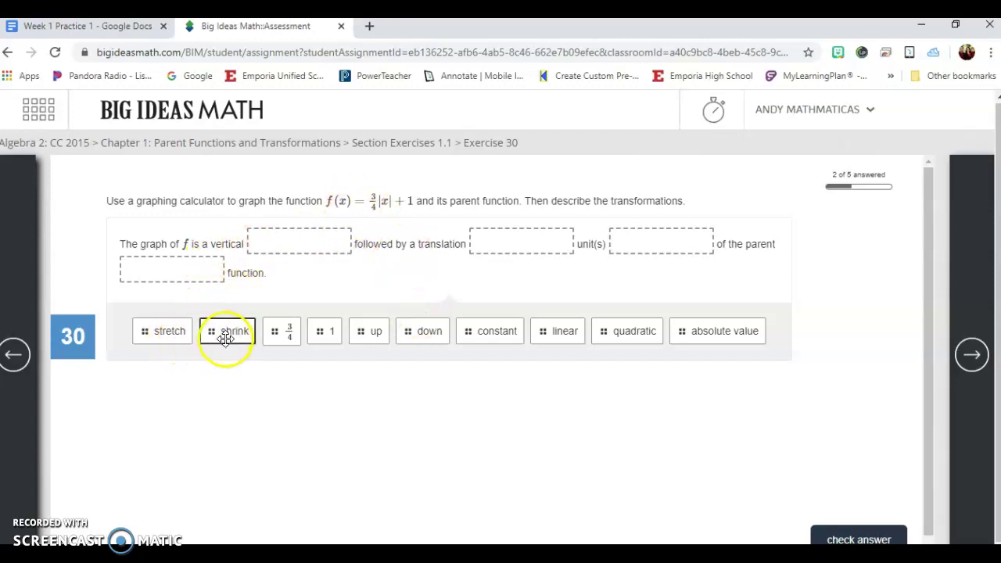
{"action": "left_click_drag", "start_coordinate": [225, 337], "coordinate": [234, 322]}
{"action": "left_click_drag", "start_coordinate": [250, 313], "coordinate": [180, 335]}
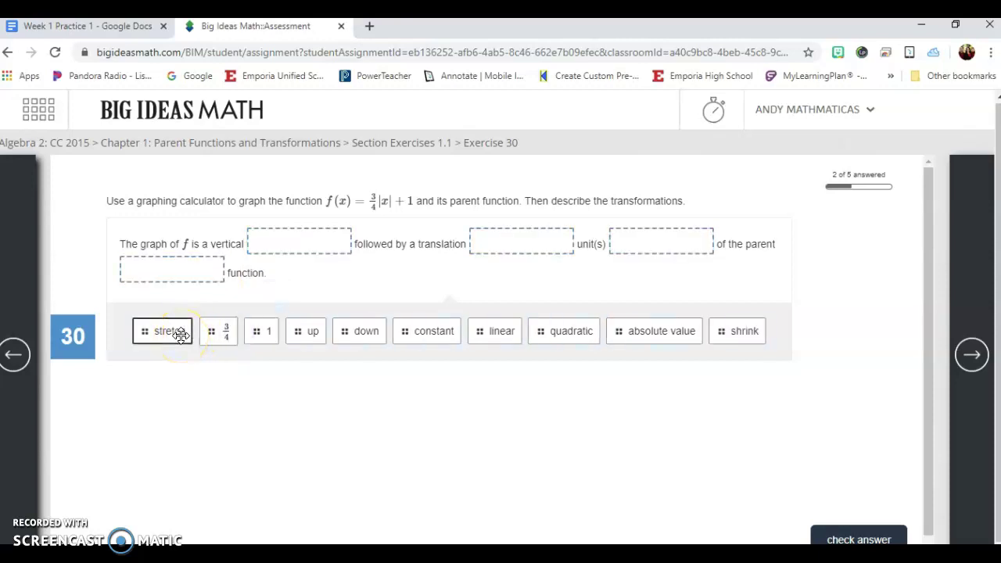
{"action": "left_click_drag", "start_coordinate": [725, 331], "coordinate": [283, 243]}
{"action": "left_click_drag", "start_coordinate": [304, 329], "coordinate": [521, 242]}
{"action": "left_click_drag", "start_coordinate": [320, 341], "coordinate": [681, 247]}
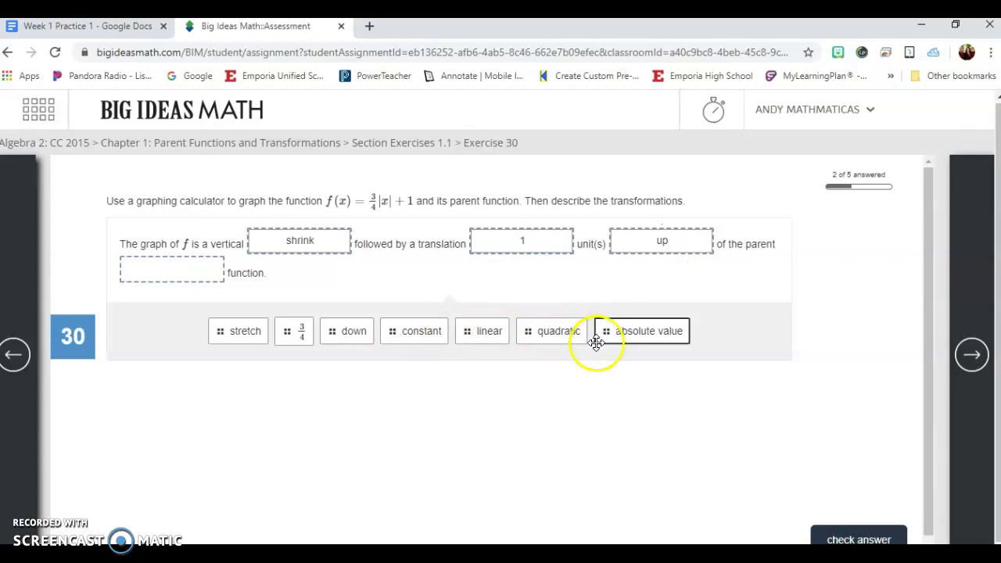
{"action": "left_click_drag", "start_coordinate": [630, 330], "coordinate": [162, 263]}
{"action": "left_click", "coordinate": [866, 536]}
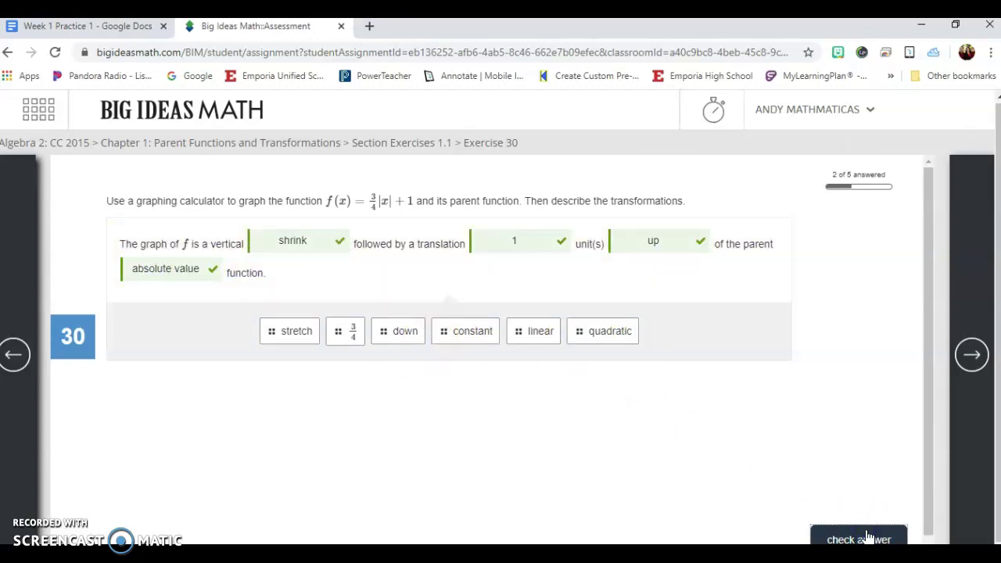
Step: Answer Exercise 40 with the absolute value family, a domain of all real numbers and the range y ≥ 2, and check it
{"action": "left_click", "coordinate": [971, 355]}
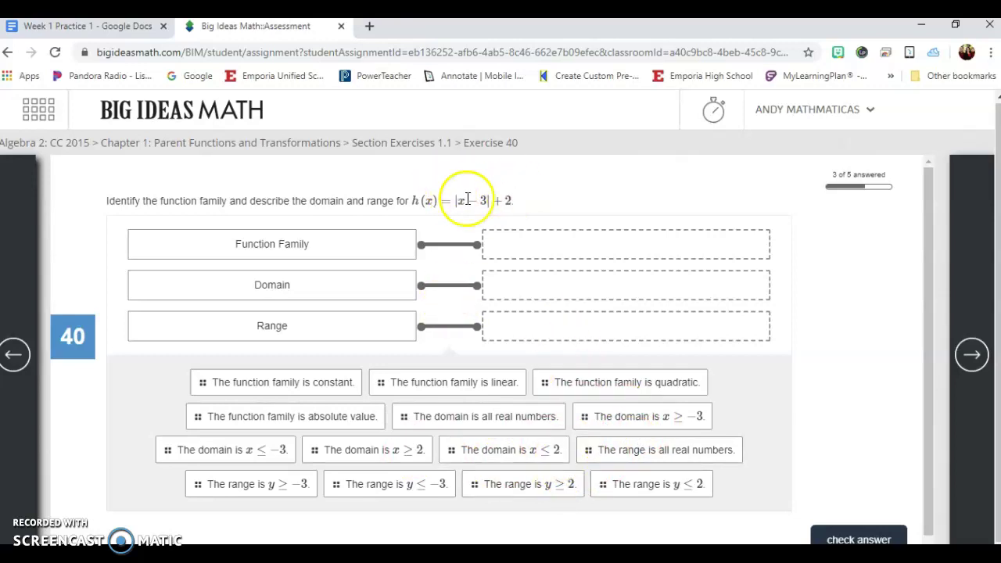
{"action": "left_click_drag", "start_coordinate": [331, 416], "coordinate": [622, 259]}
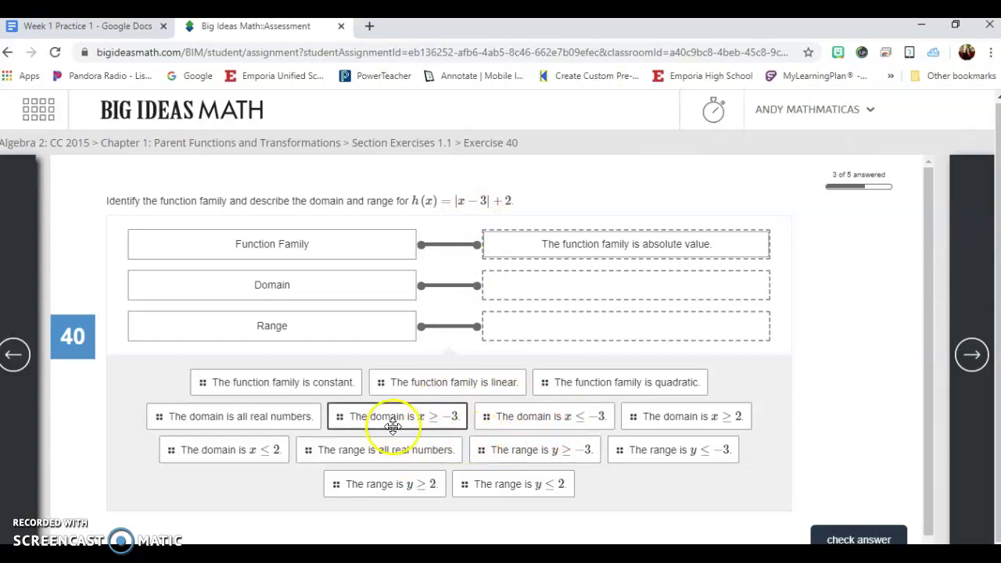
{"action": "left_click_drag", "start_coordinate": [297, 416], "coordinate": [663, 288]}
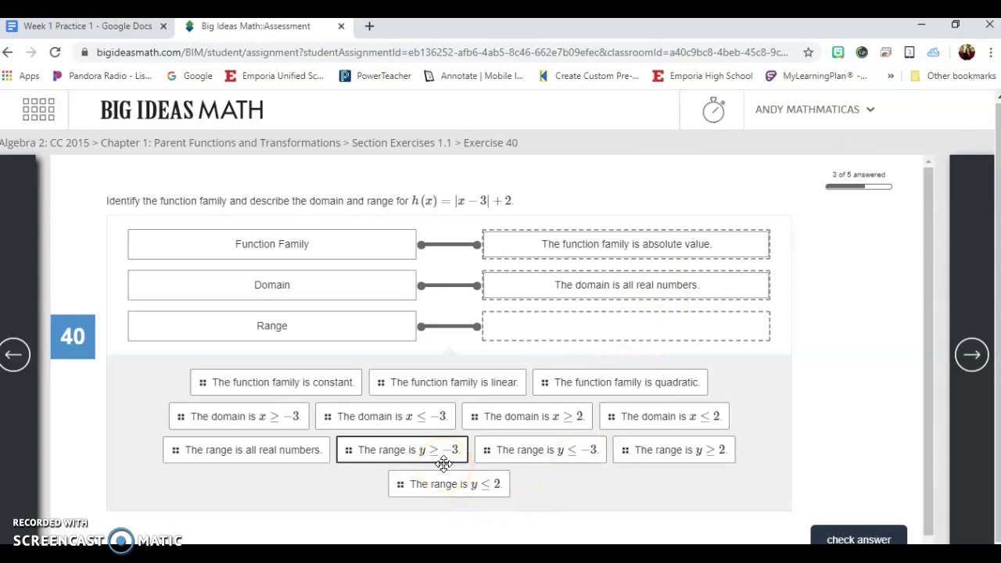
{"action": "left_click", "coordinate": [658, 452]}
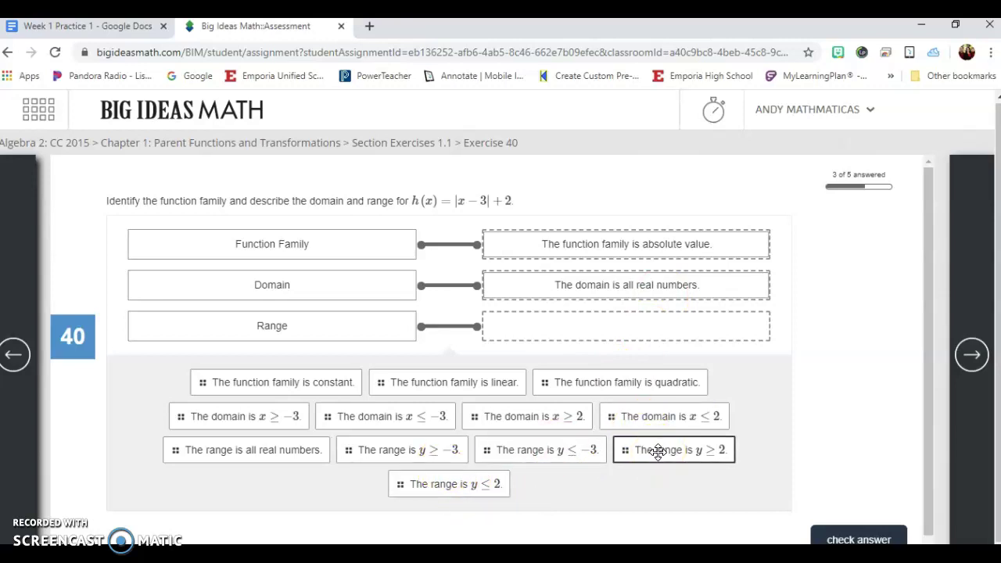
{"action": "left_click_drag", "start_coordinate": [657, 452], "coordinate": [693, 314]}
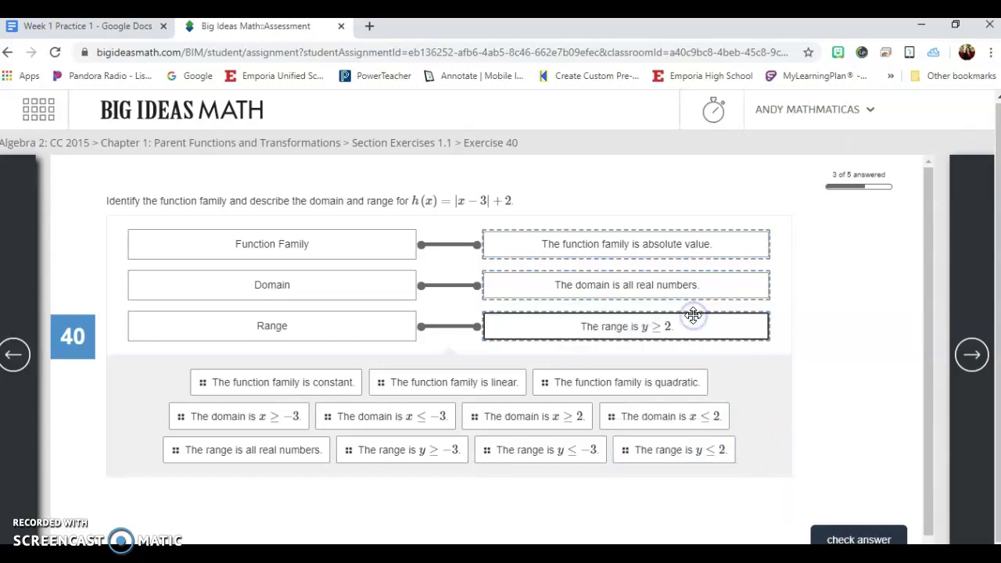
{"action": "left_click", "coordinate": [886, 539]}
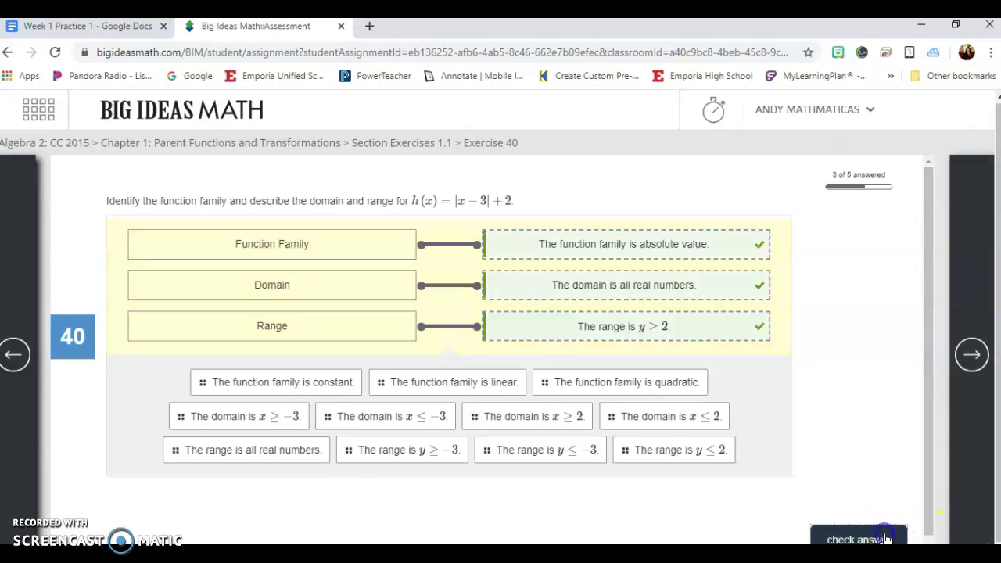
Step: Answer Exercise 41 with the quadratic family, domain x ≤ 3 and range y ≥ 4, and check it
{"action": "left_click", "coordinate": [972, 354]}
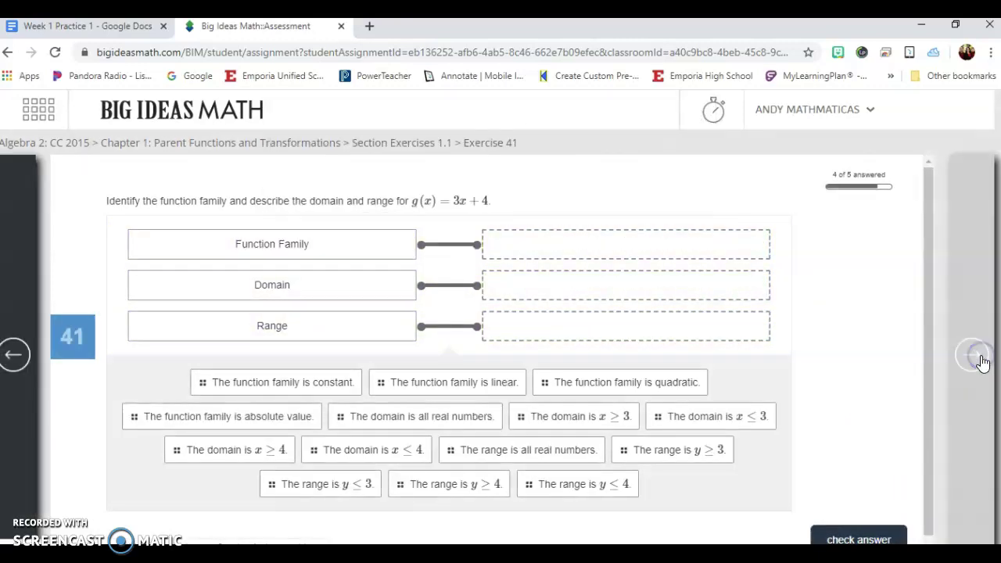
{"action": "left_click_drag", "start_coordinate": [607, 381], "coordinate": [599, 231]}
{"action": "left_click_drag", "start_coordinate": [508, 417], "coordinate": [587, 284]}
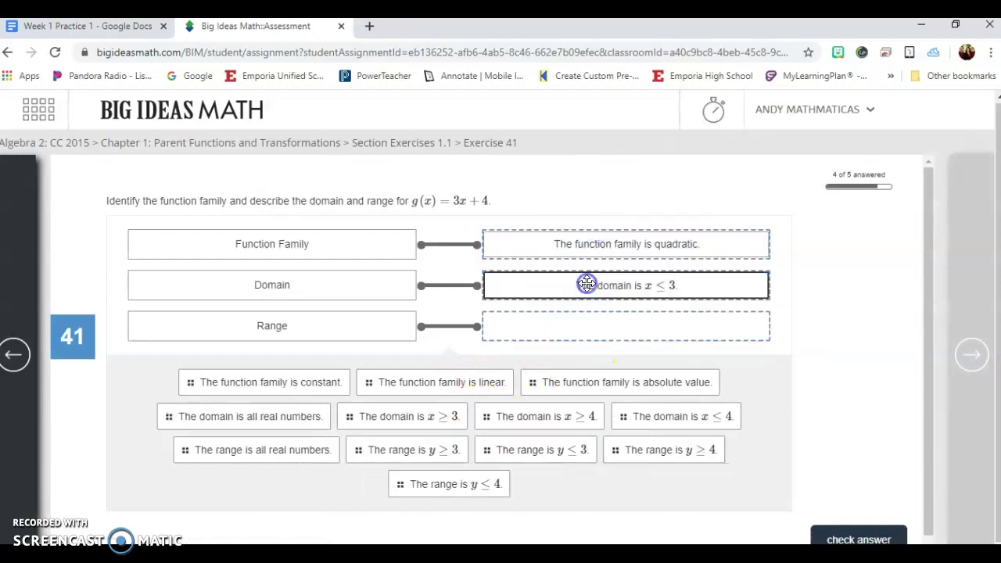
{"action": "left_click_drag", "start_coordinate": [625, 435], "coordinate": [571, 329]}
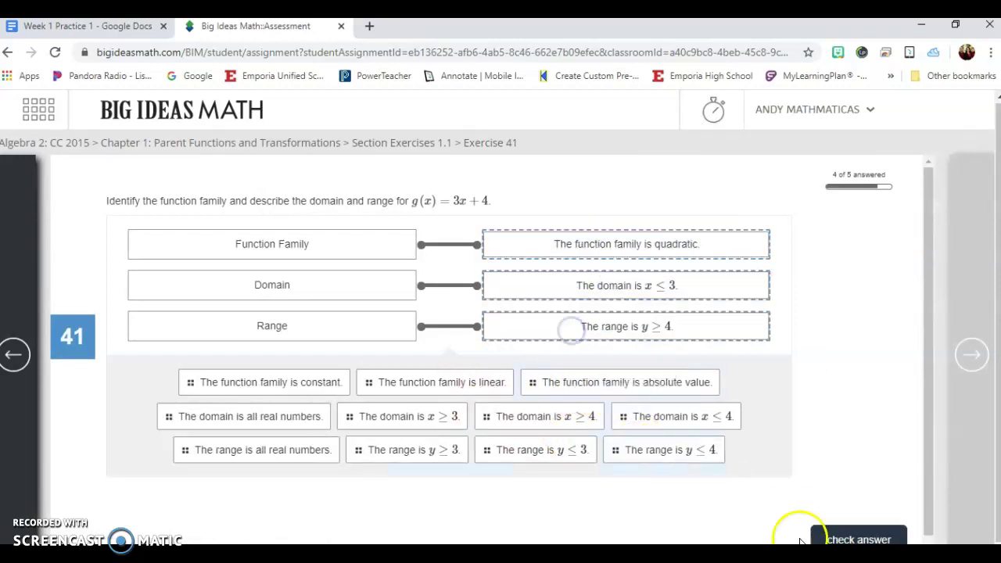
{"action": "left_click", "coordinate": [837, 540]}
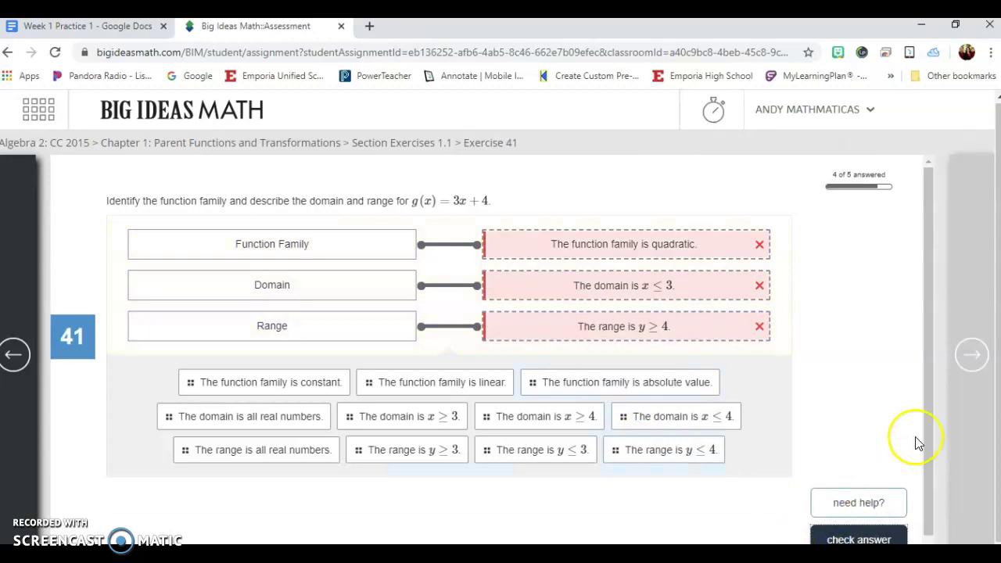
{"action": "left_click", "coordinate": [974, 356]}
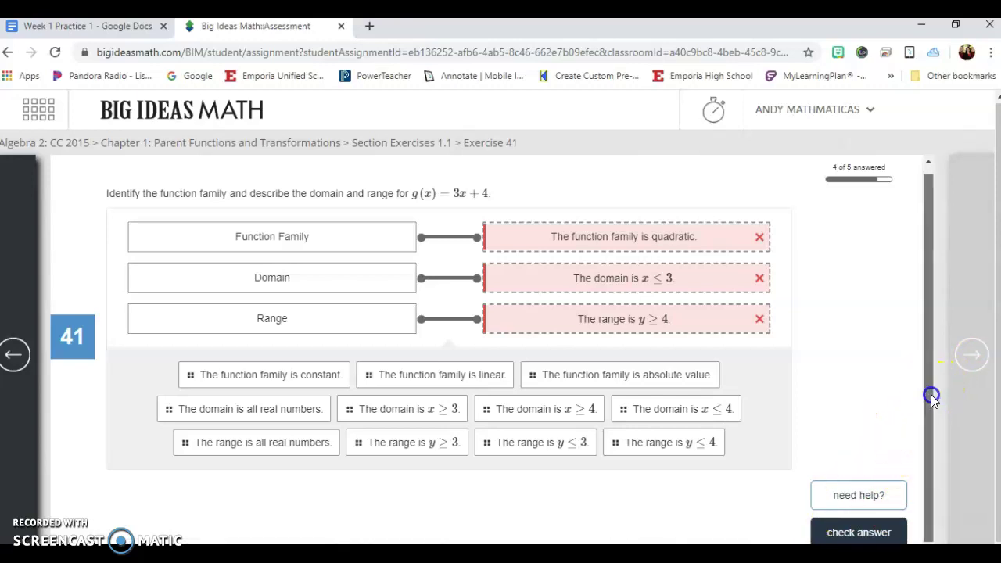
Step: Review the checked answers of Exercises 40 and 30, and return to Exercise 41
{"action": "scroll", "coordinate": [938, 232], "scroll_direction": "up", "scroll_amount": 1}
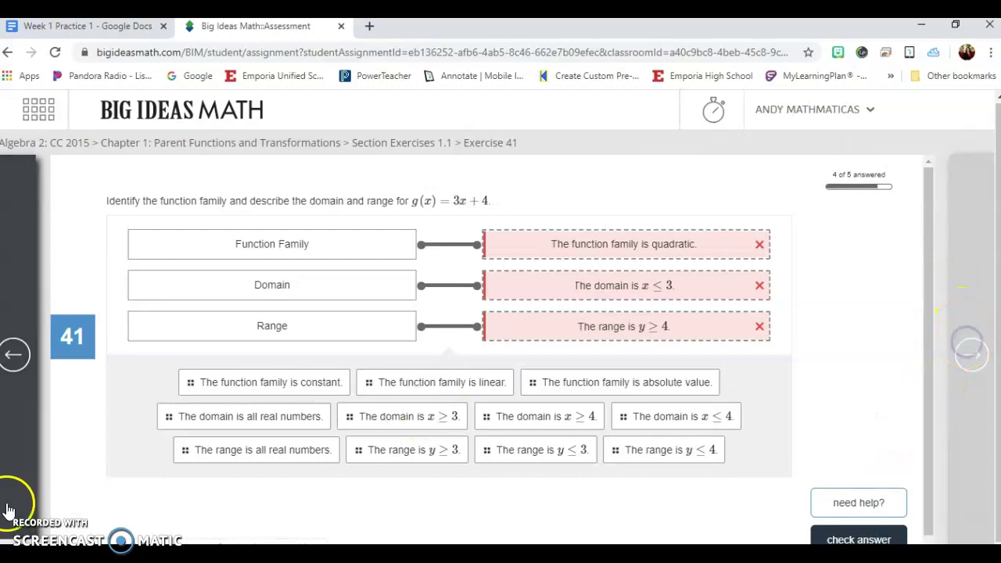
{"action": "left_click", "coordinate": [14, 356]}
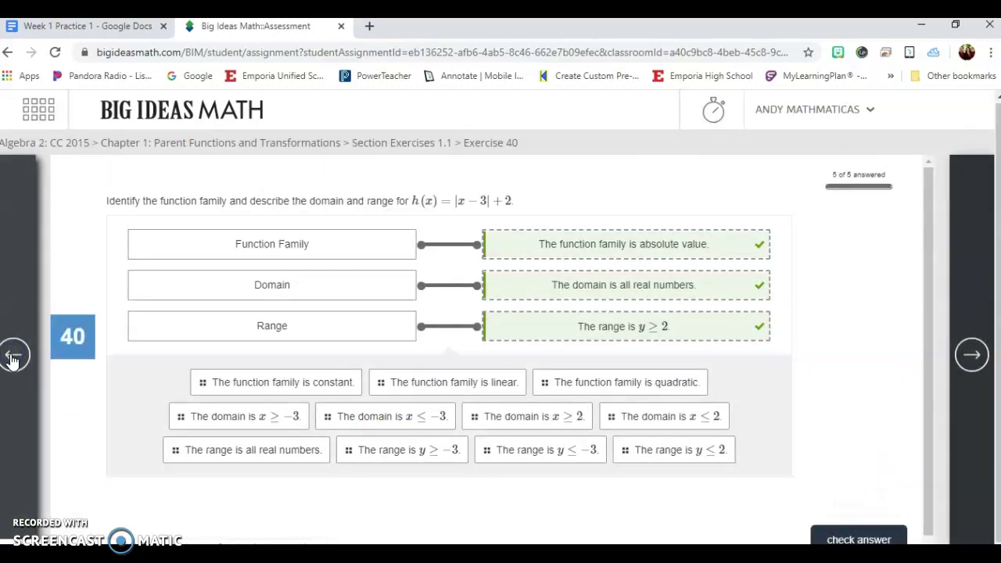
{"action": "left_click", "coordinate": [14, 356]}
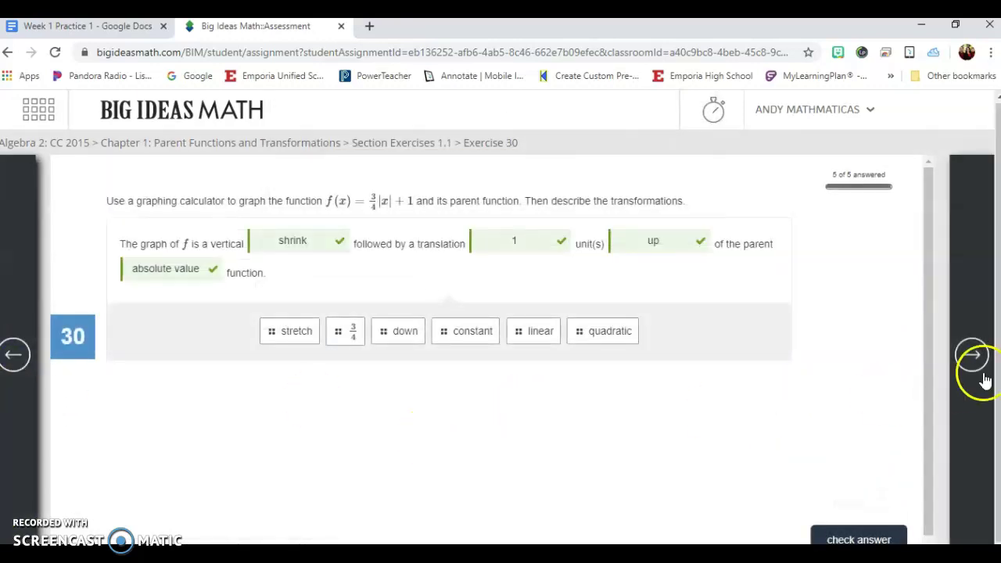
{"action": "left_click", "coordinate": [972, 355]}
{"action": "left_click", "coordinate": [975, 355]}
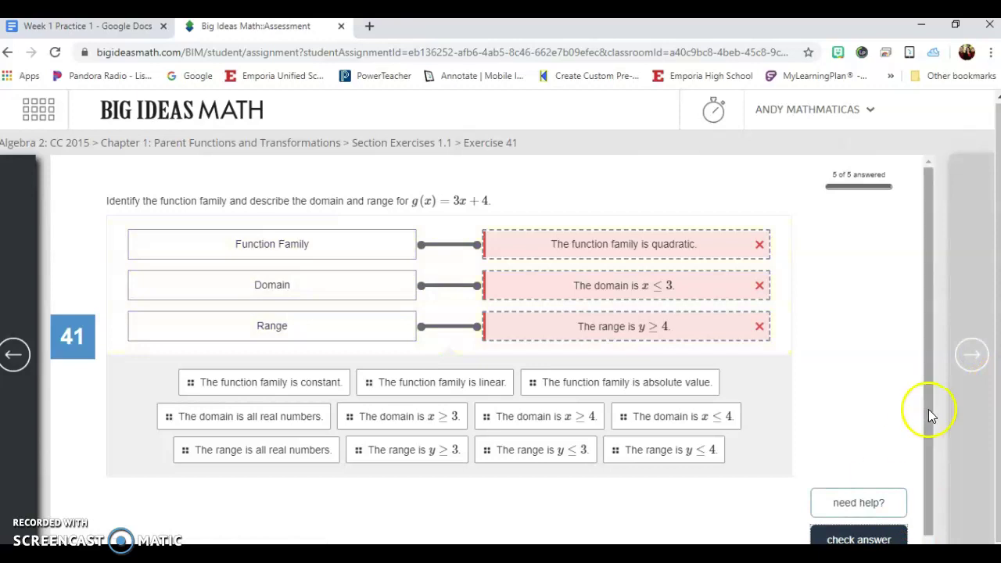
{"action": "left_click_drag", "start_coordinate": [927, 388], "coordinate": [932, 451]}
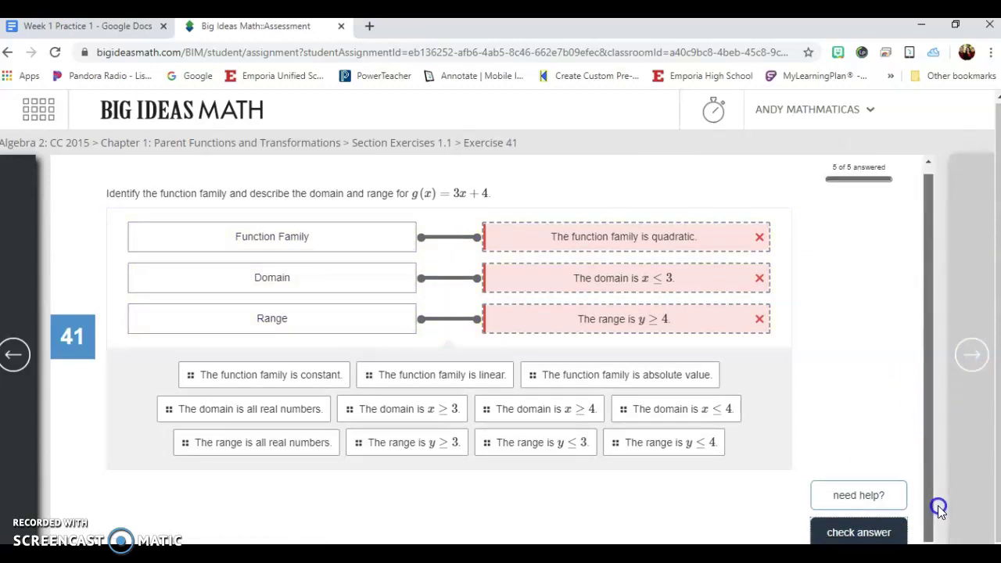
Step: Submit the completed Parent Functions and Transformations assignment for grading and confirm the submission
{"action": "left_click", "coordinate": [834, 111]}
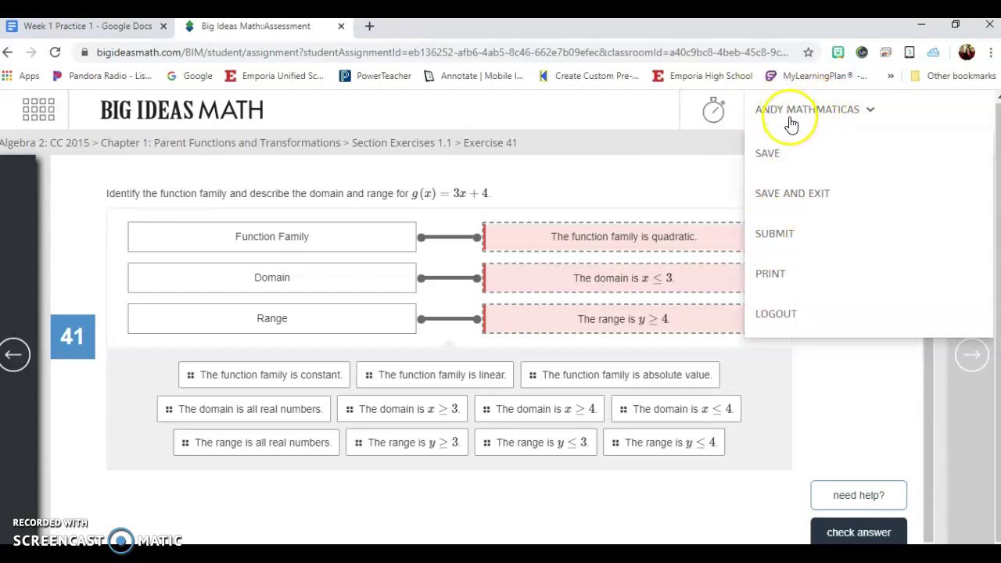
{"action": "left_click", "coordinate": [774, 234]}
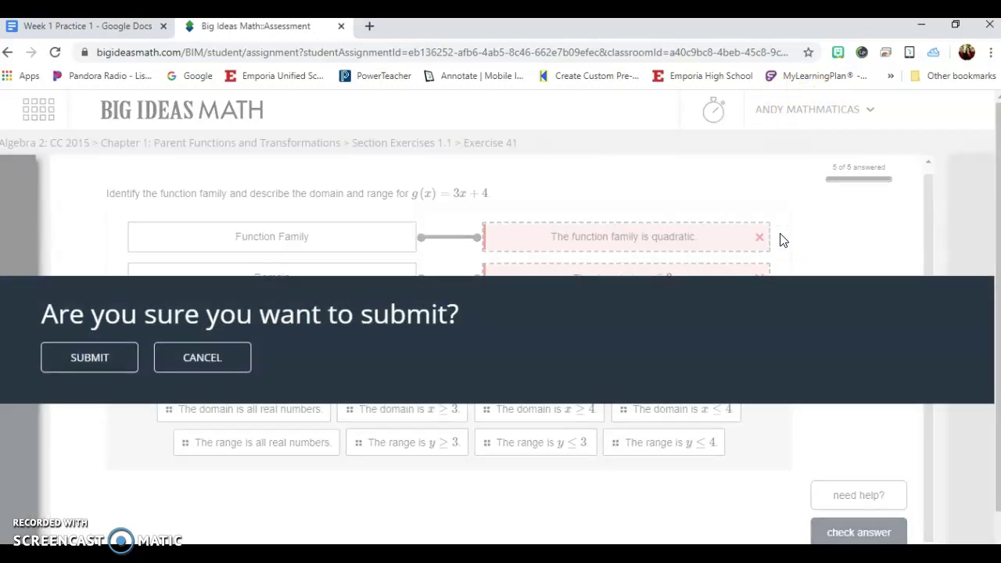
{"action": "left_click", "coordinate": [101, 364]}
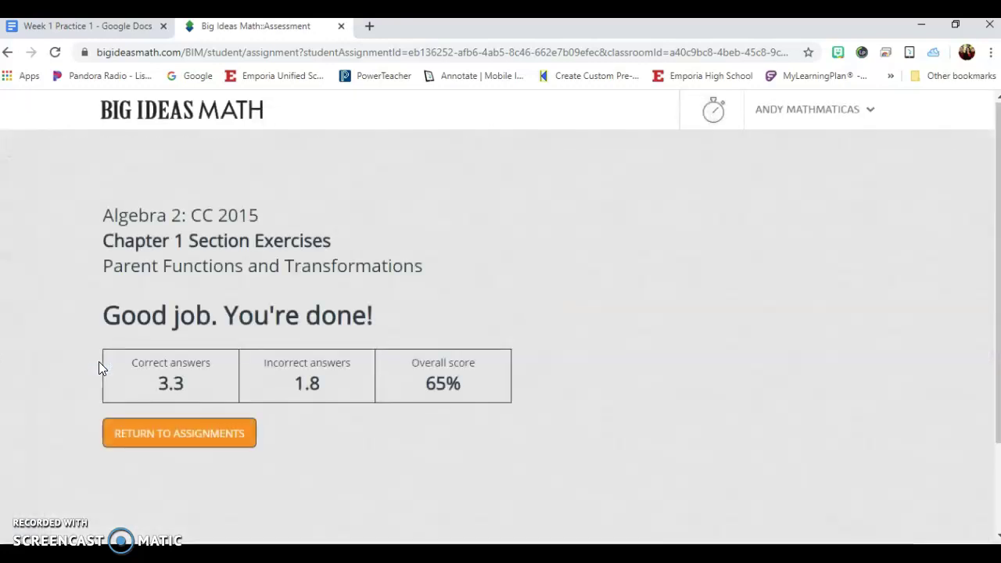
{"action": "left_click", "coordinate": [156, 344]}
{"action": "left_click", "coordinate": [413, 383]}
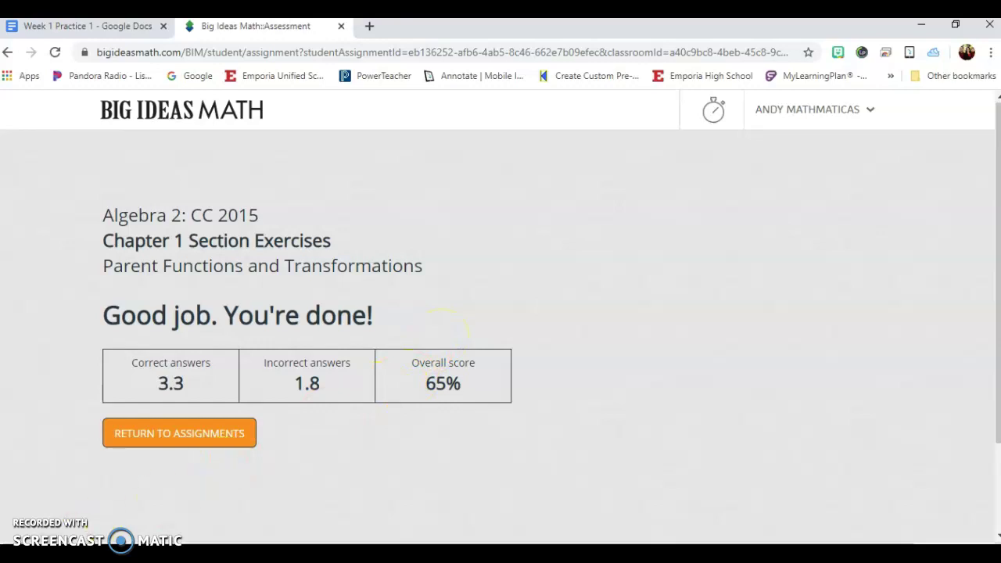